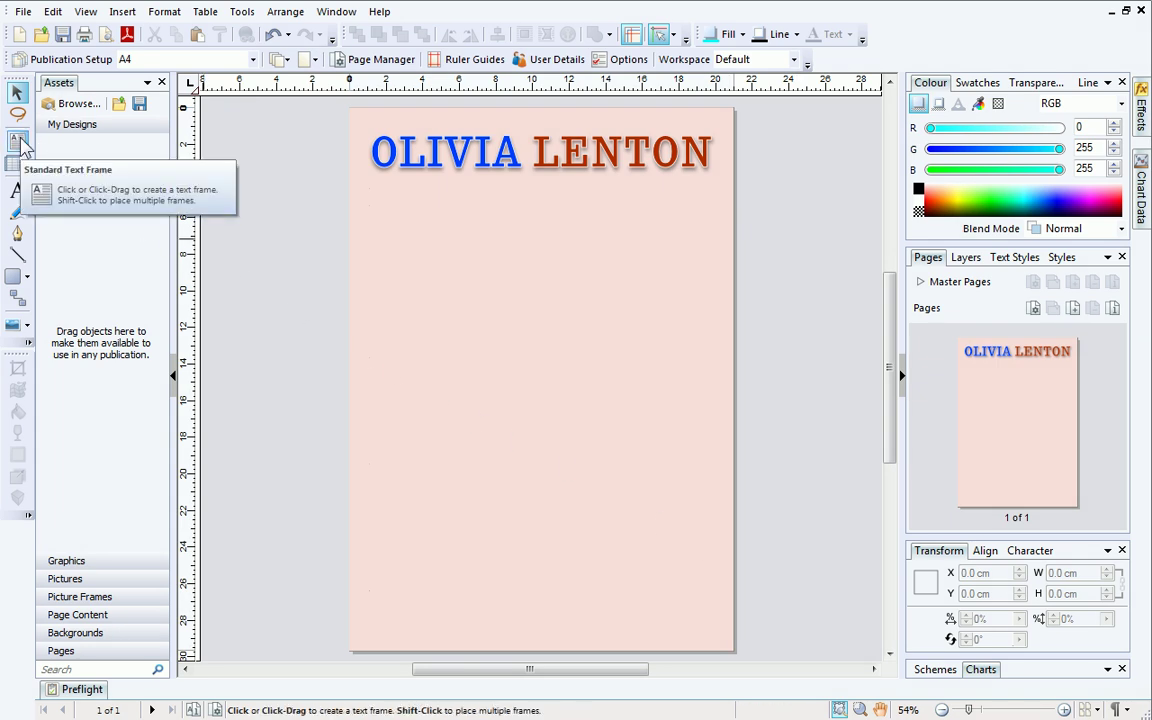
Select the Standard Text Frame tool in the left toolbar
left_click(18, 141)
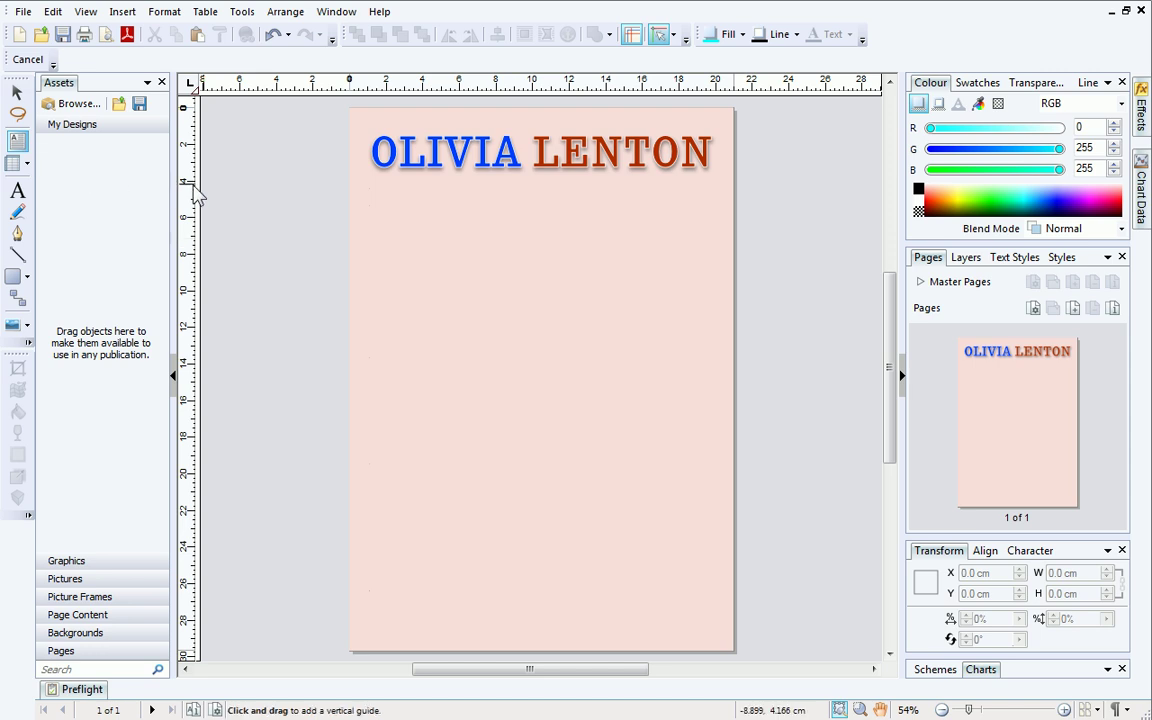
Draw a large text frame below the title and type 'A very warm welcome to you from all at'
left_click_drag(370, 178, 714, 633)
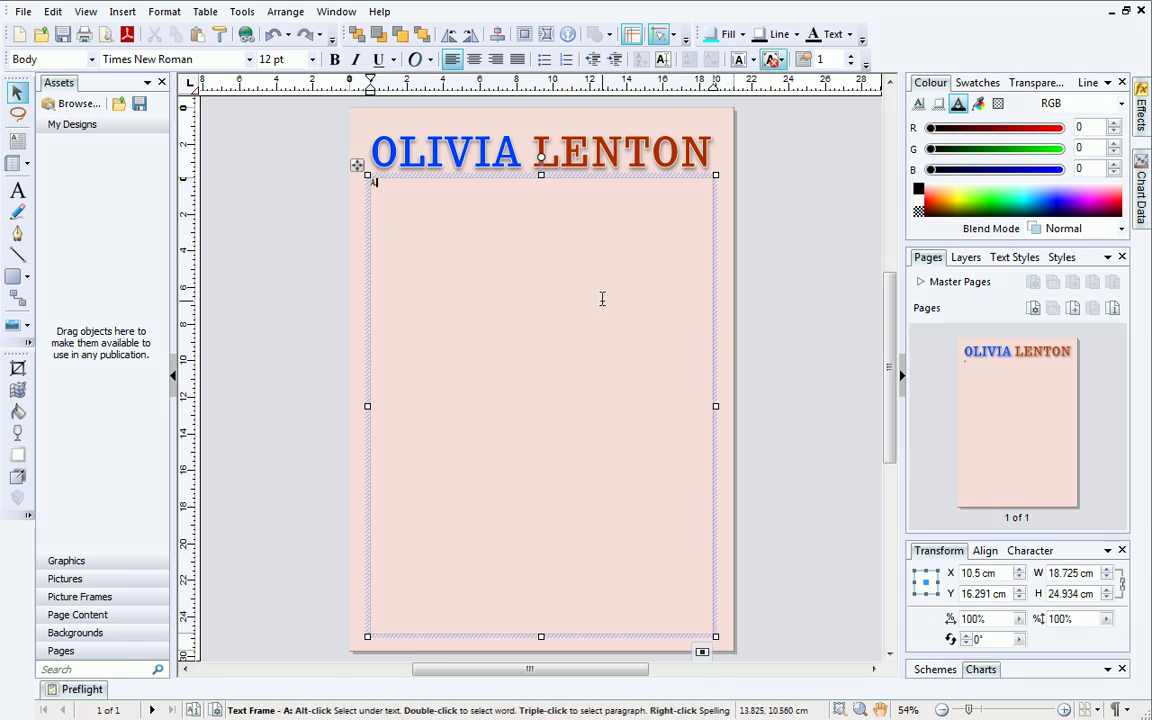
type("A very warm welcome to you")
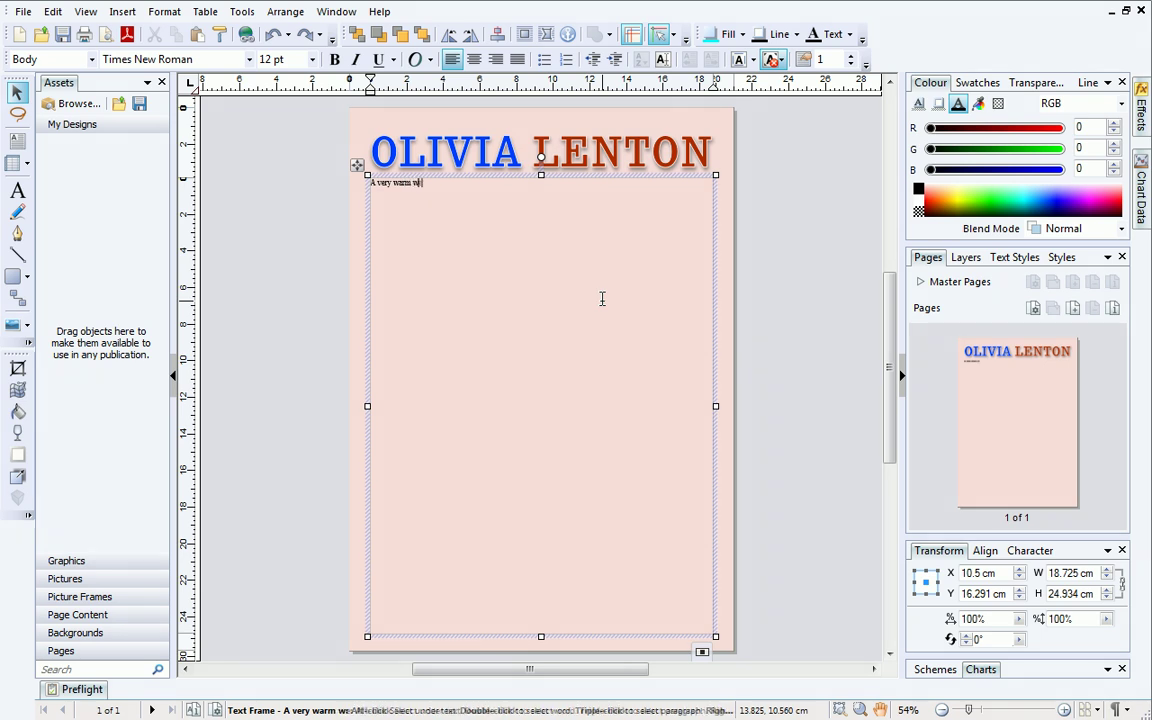
type(" from all at the Olivia Lenton studio.")
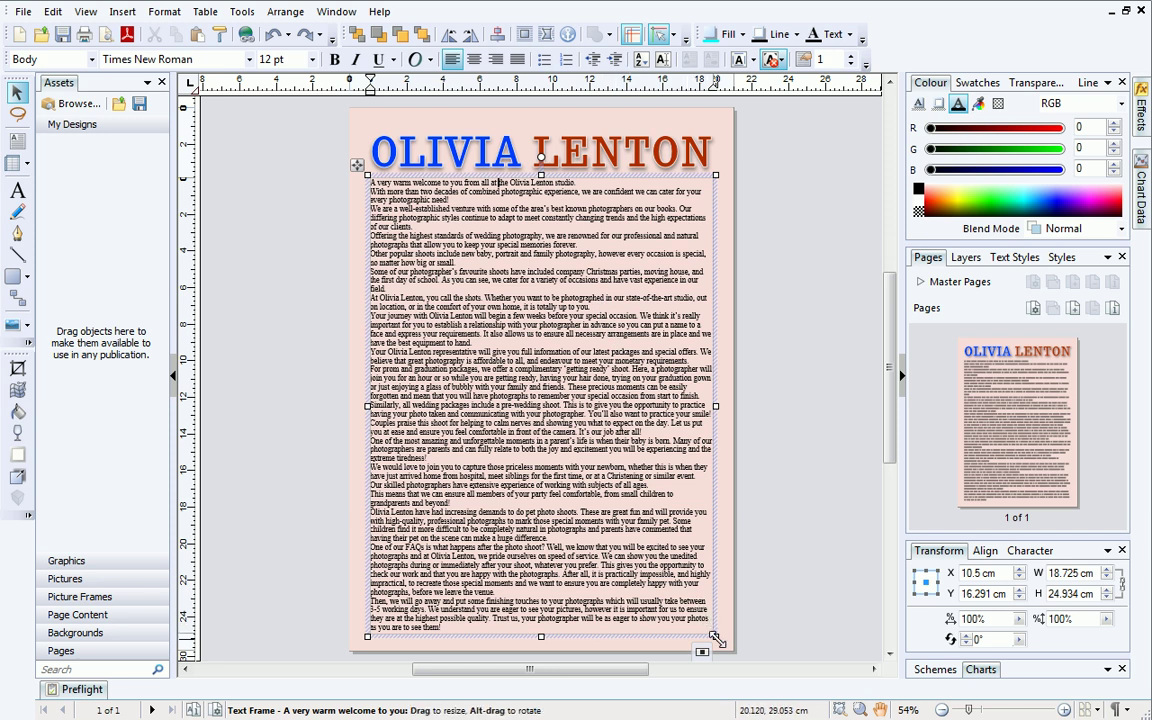
Extend the body text frame slightly downward and select the whole frame
mouse_move(715, 637)
left_mouse_down()
mouse_move(589, 481)
mouse_move(718, 642)
left_mouse_up()
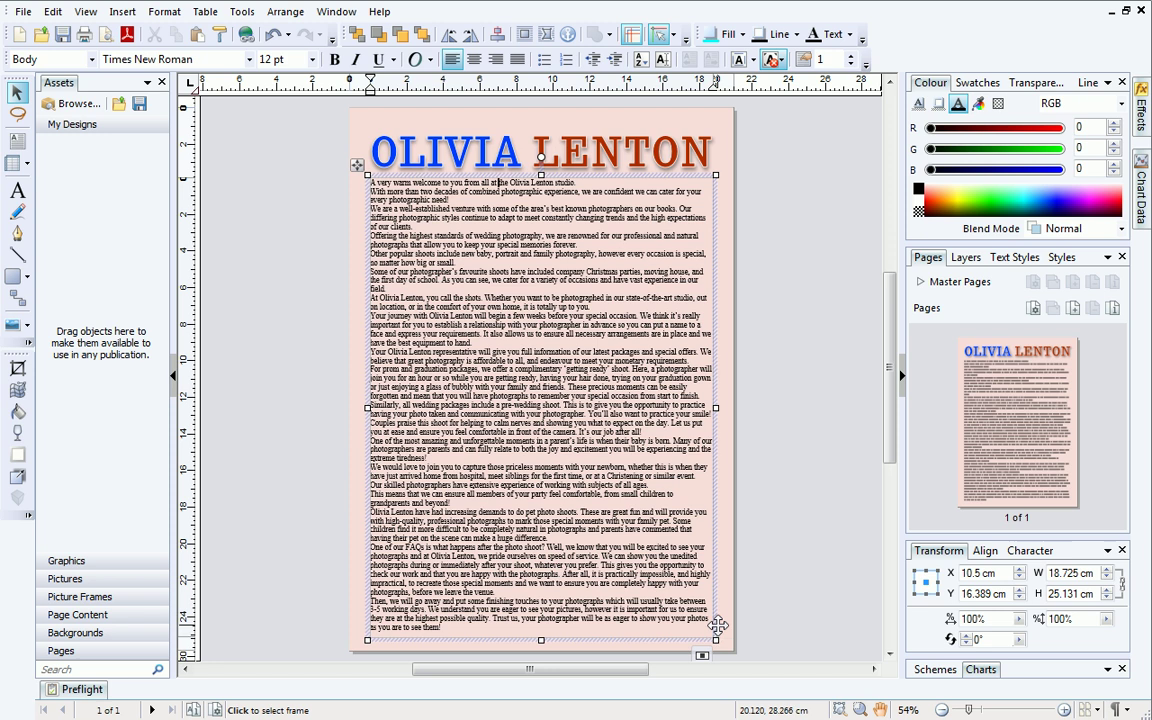
left_click(718, 625)
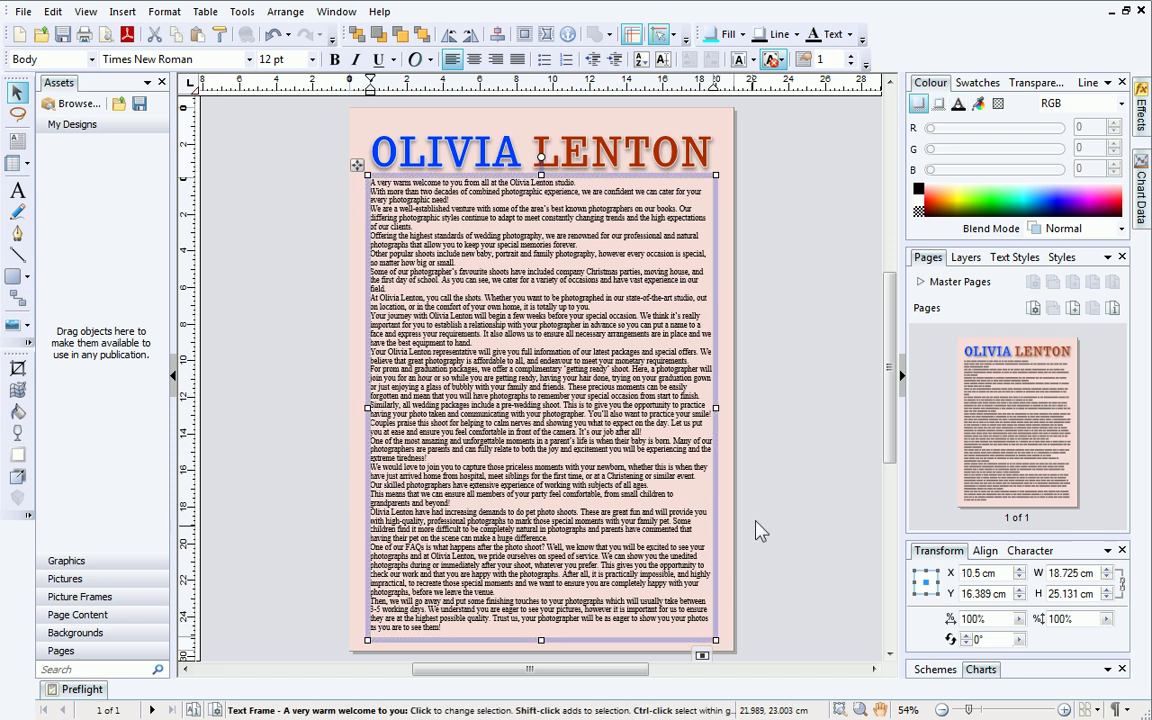
left_click(851, 55)
Set the frame to 3 columns and select the first two paragraphs of the first column
left_click(851, 55)
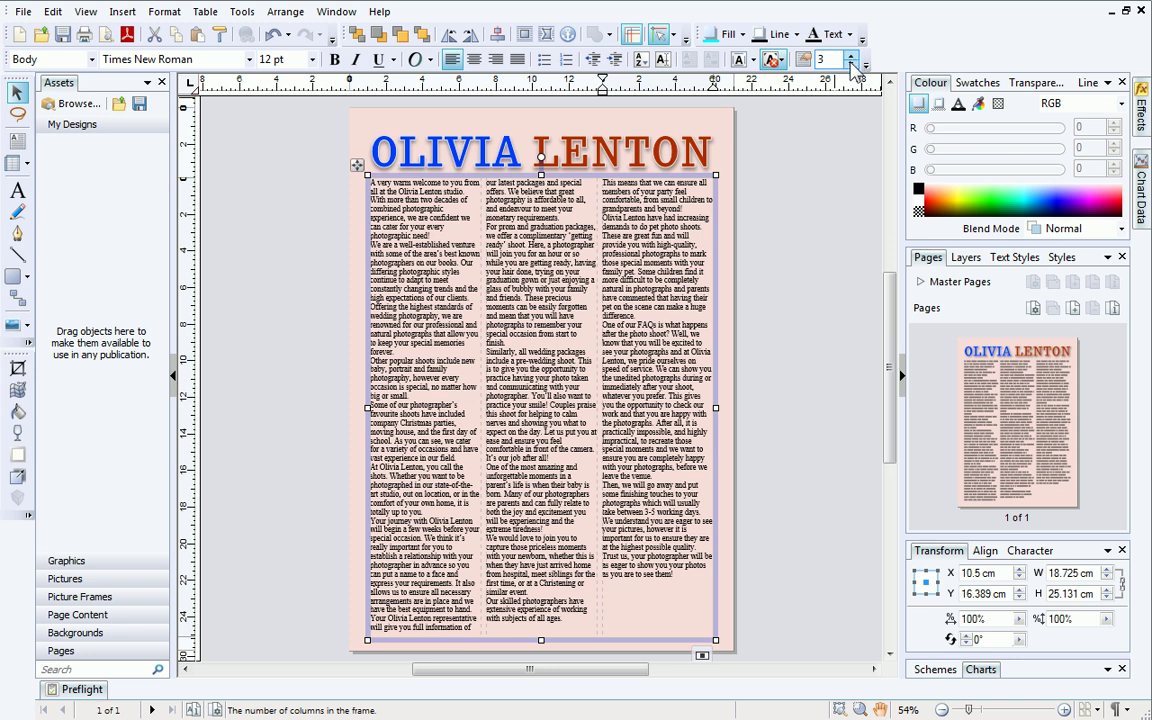
double_click(410, 191)
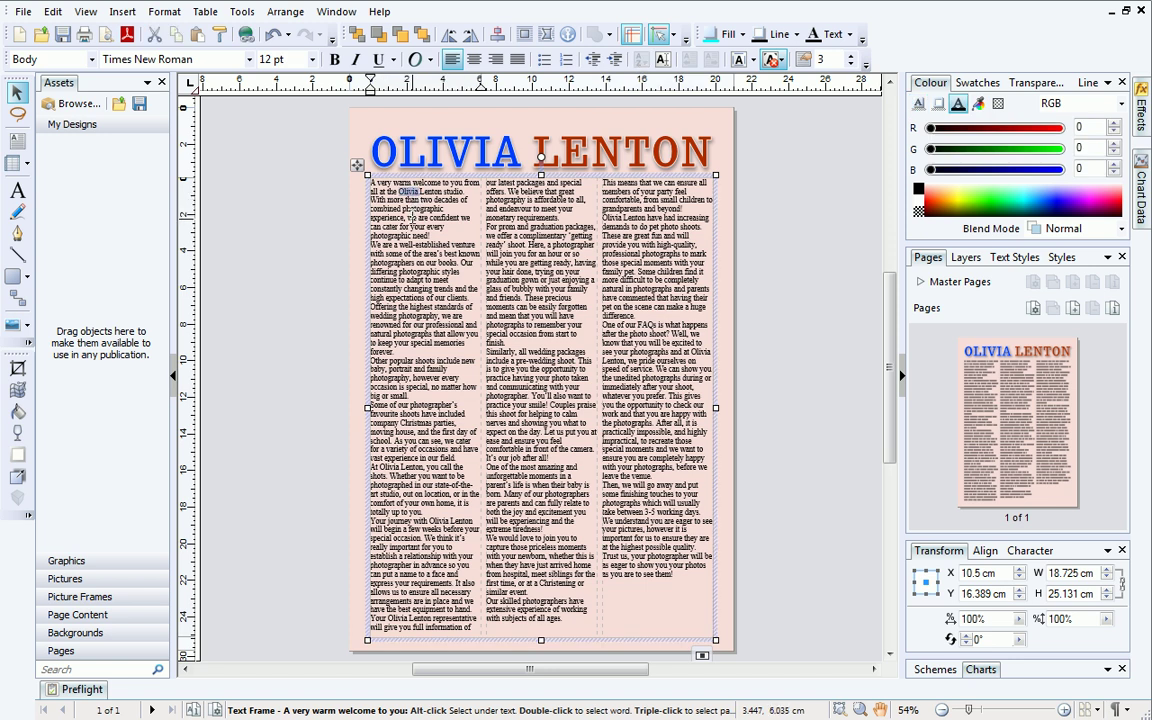
left_click(410, 215)
triple_click(411, 215)
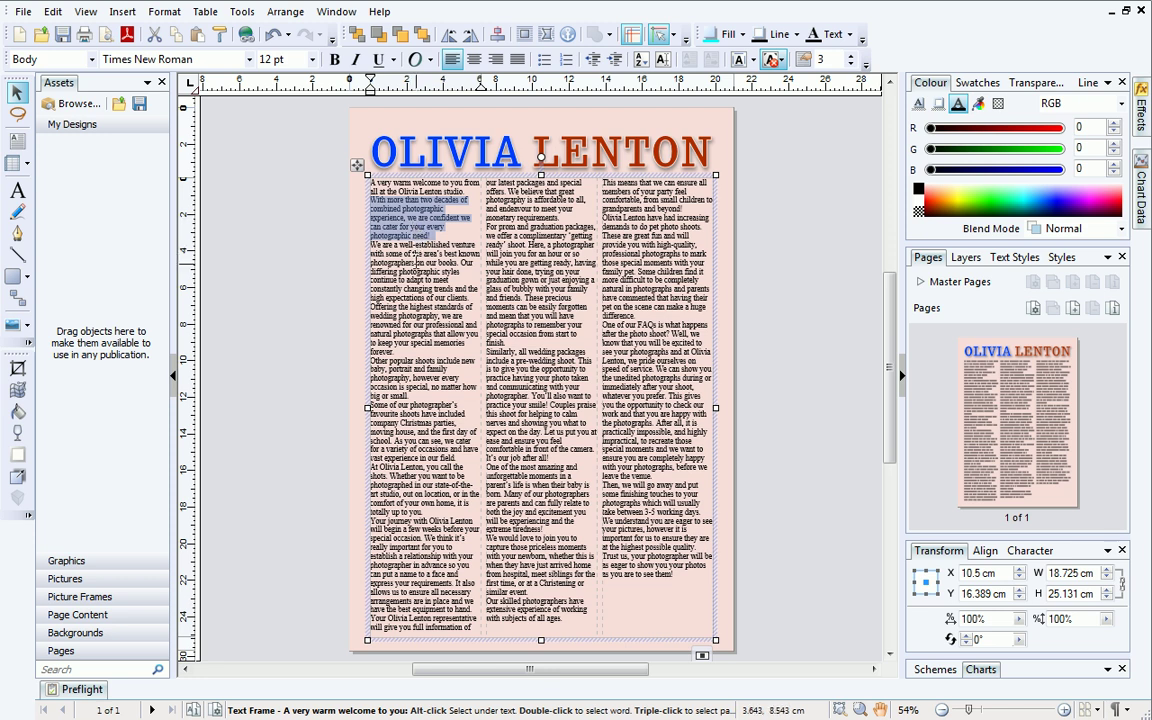
left_click(417, 265)
triple_click(417, 268)
key("ctrl+a")
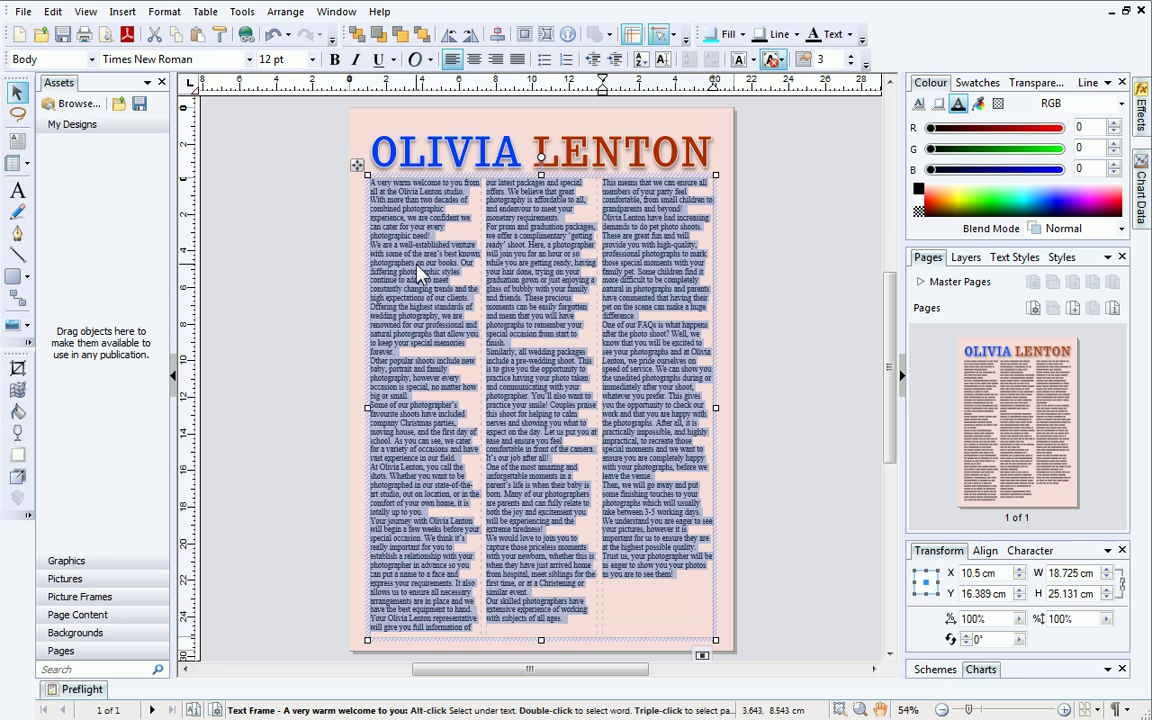
left_click(417, 268)
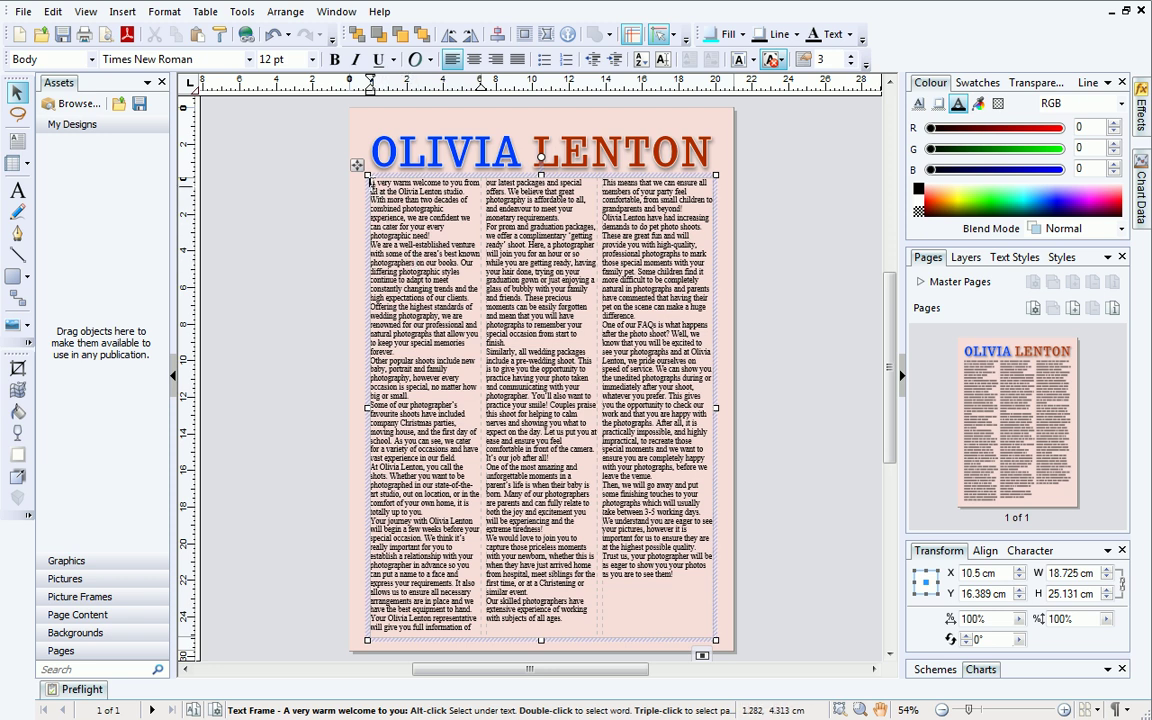
left_click_drag(370, 183, 434, 228)
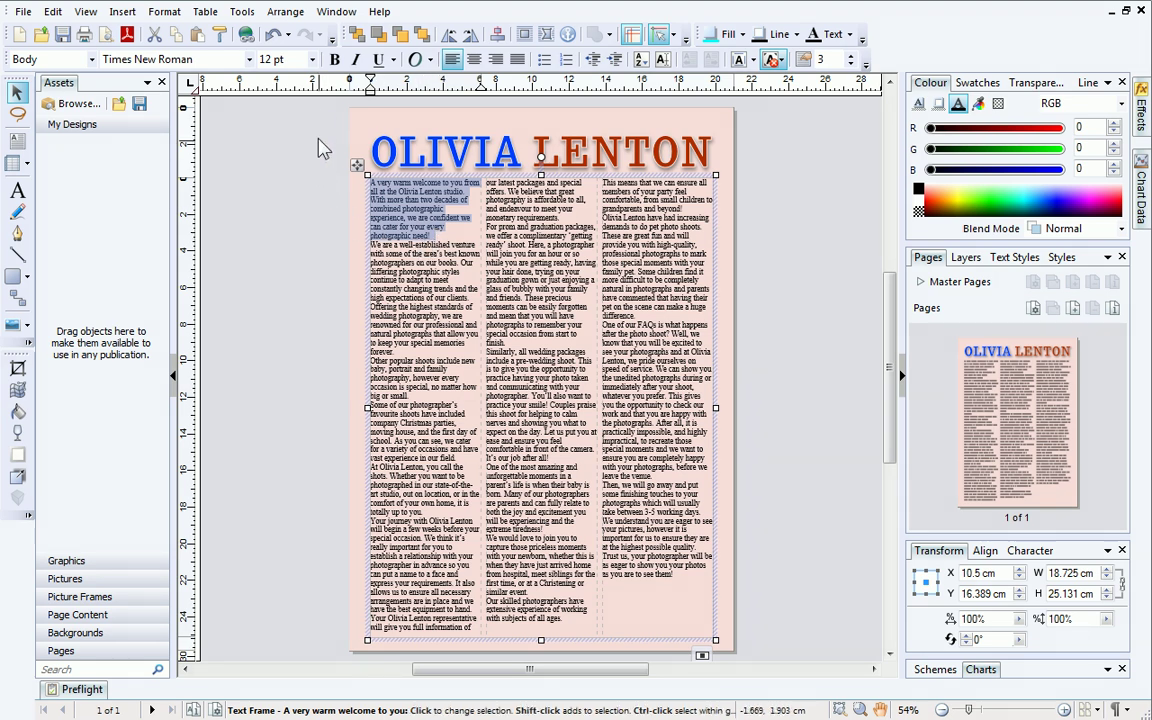
Format the selected opening paragraphs as 14 pt Ebrima
left_click(313, 60)
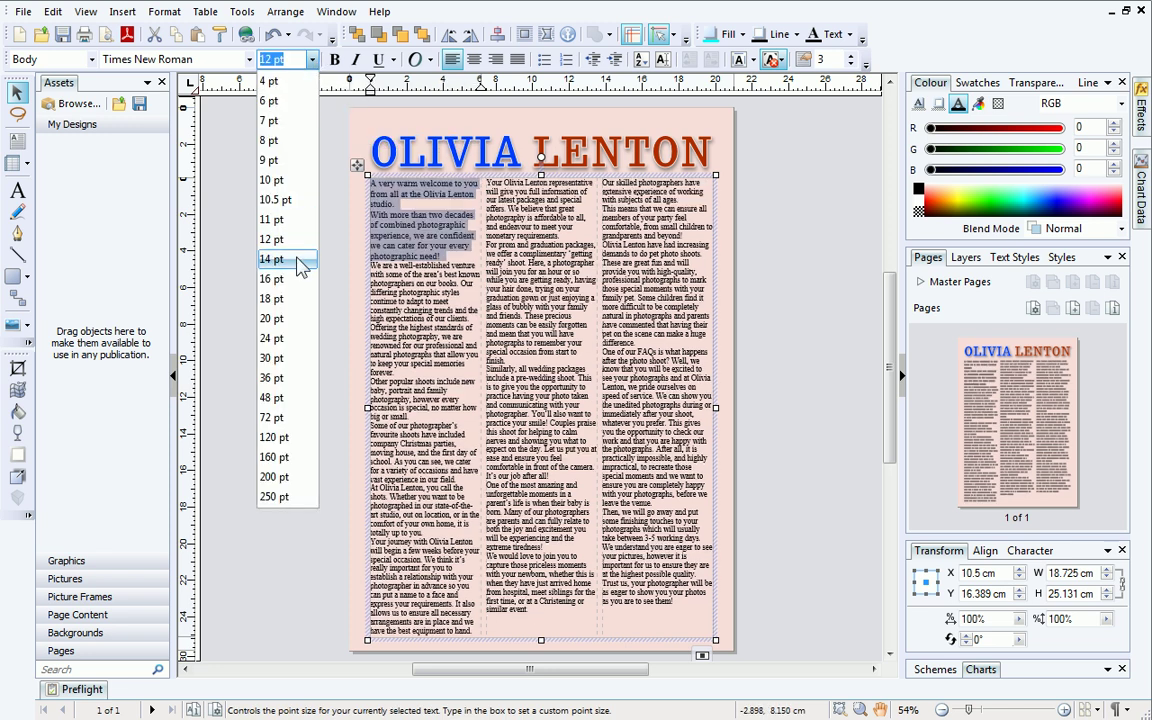
left_click(300, 263)
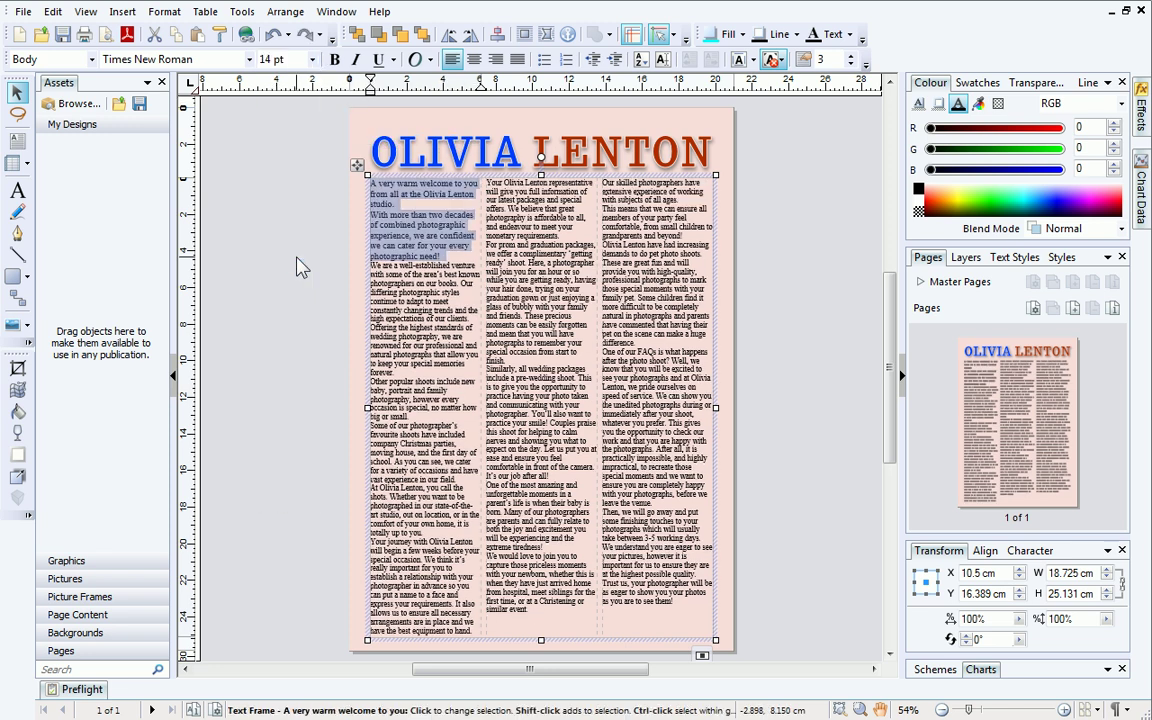
left_click(249, 59)
left_click_drag(356, 100, 376, 231)
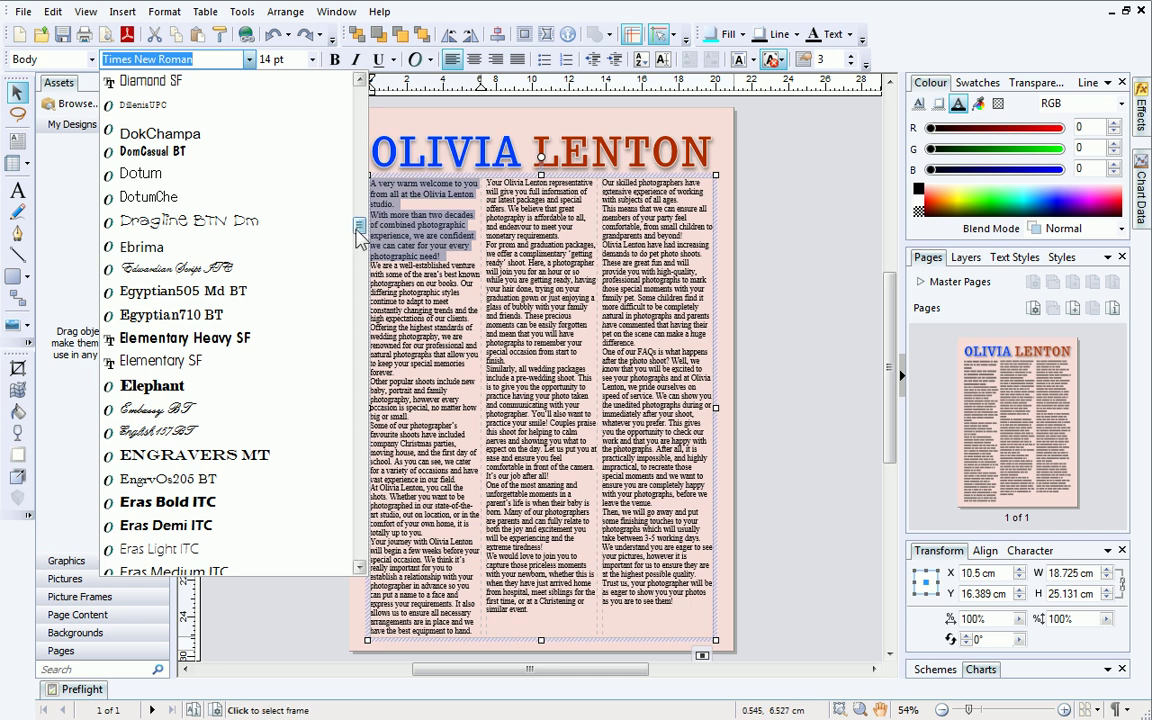
left_click(325, 256)
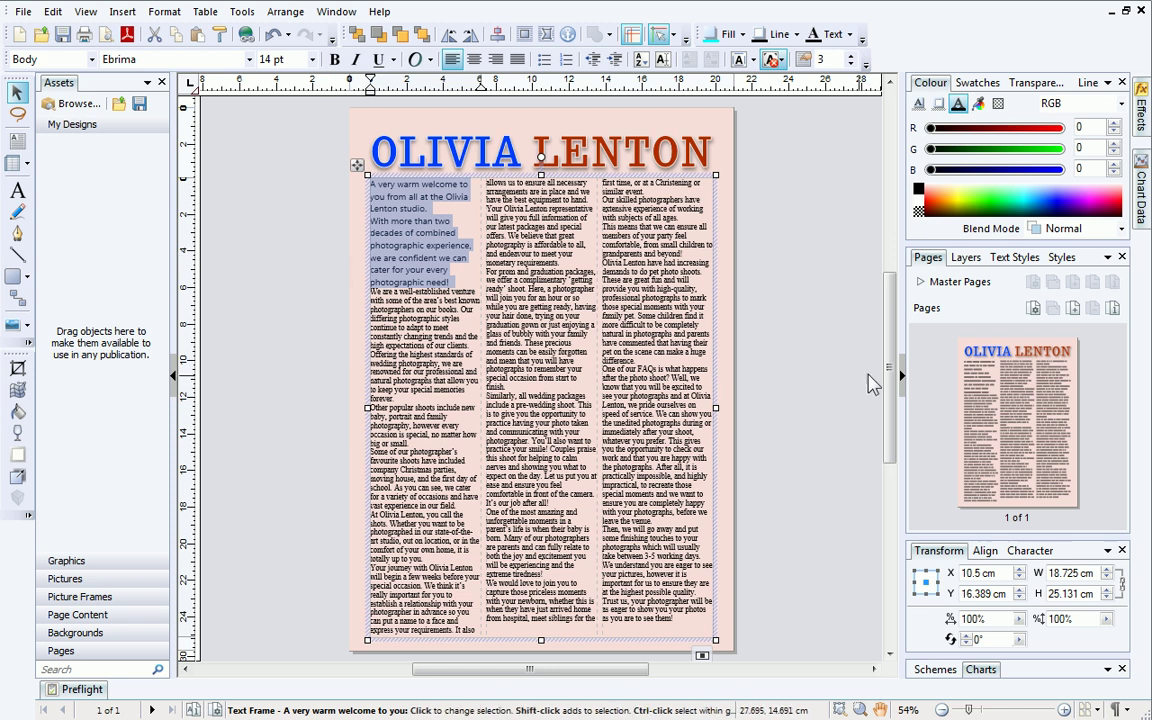
Update the Body text style to match the selected 14 pt Ebrima text
left_click(1012, 258)
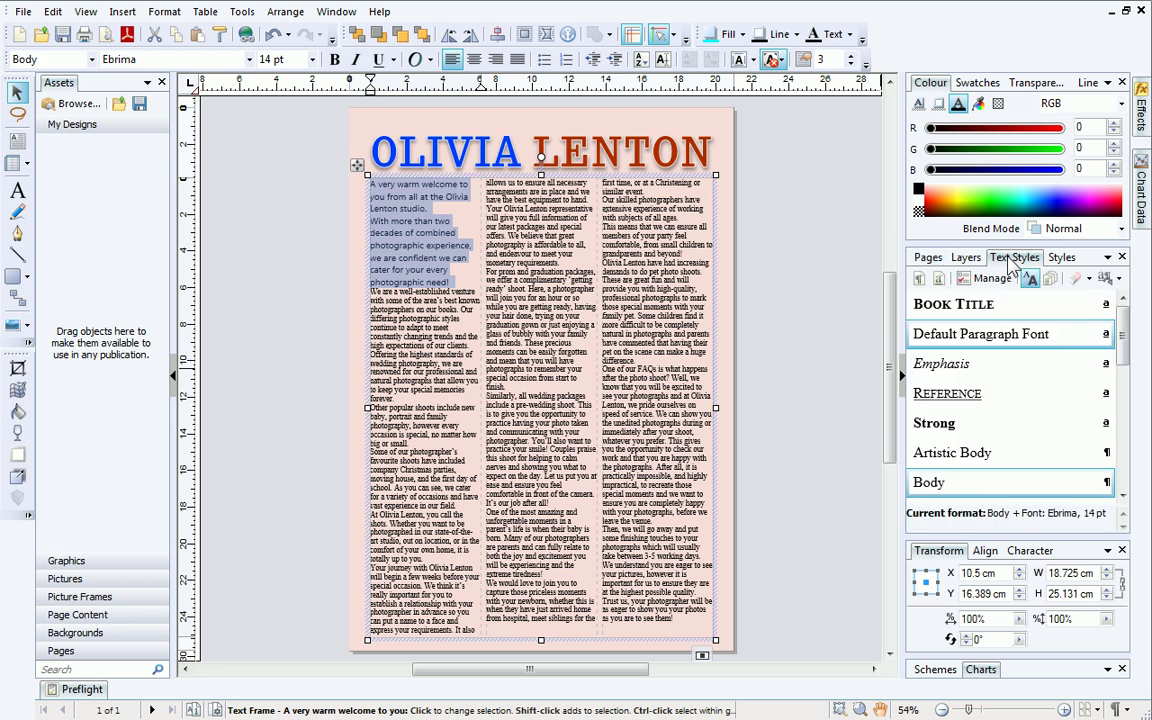
right_click(1022, 483)
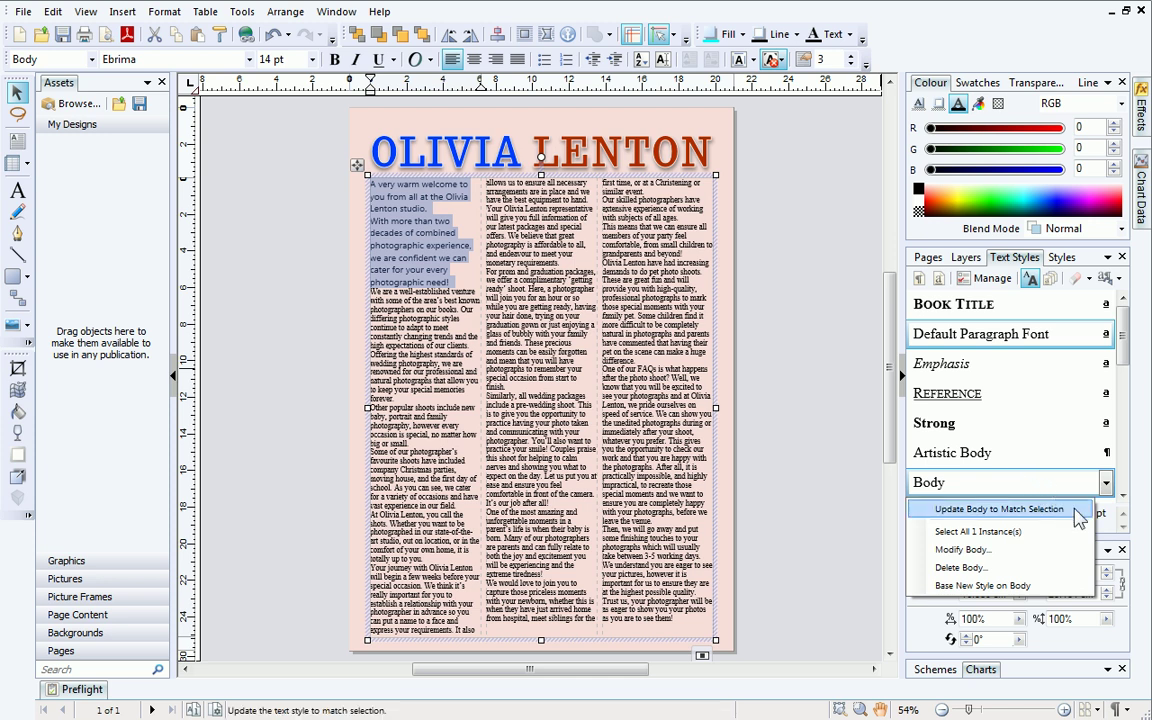
left_click(1000, 509)
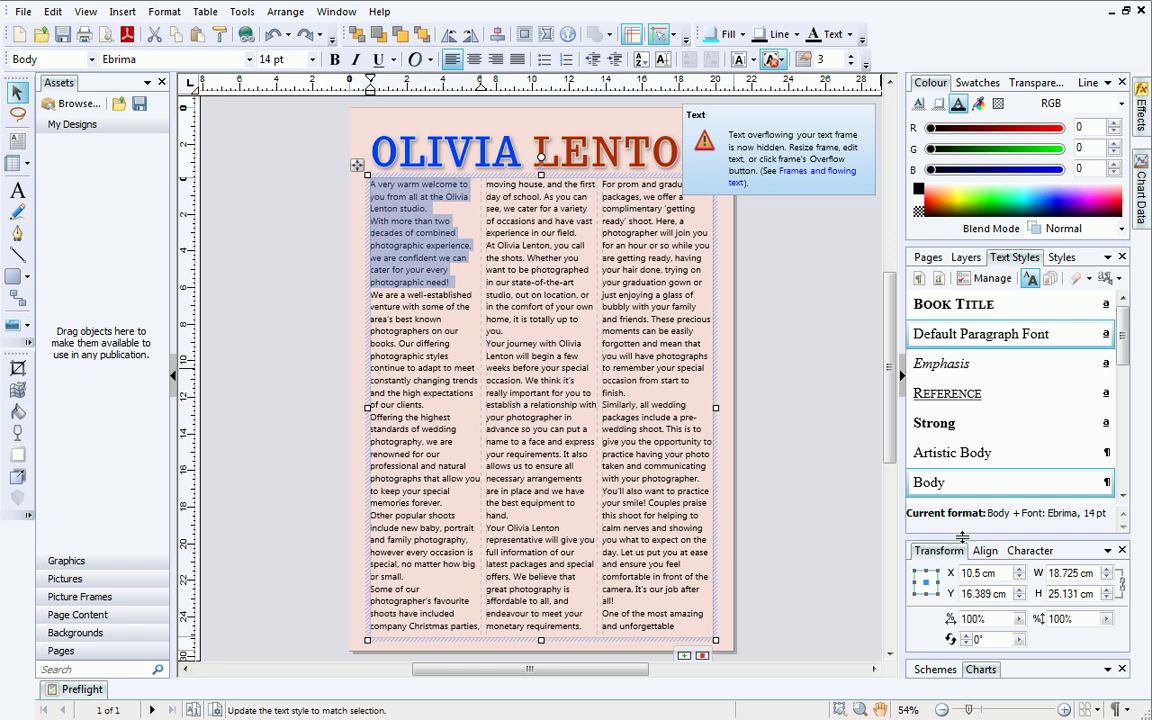
Cancel AutoFlow and pick up the overflowing text for manual frame linking
left_click(685, 657)
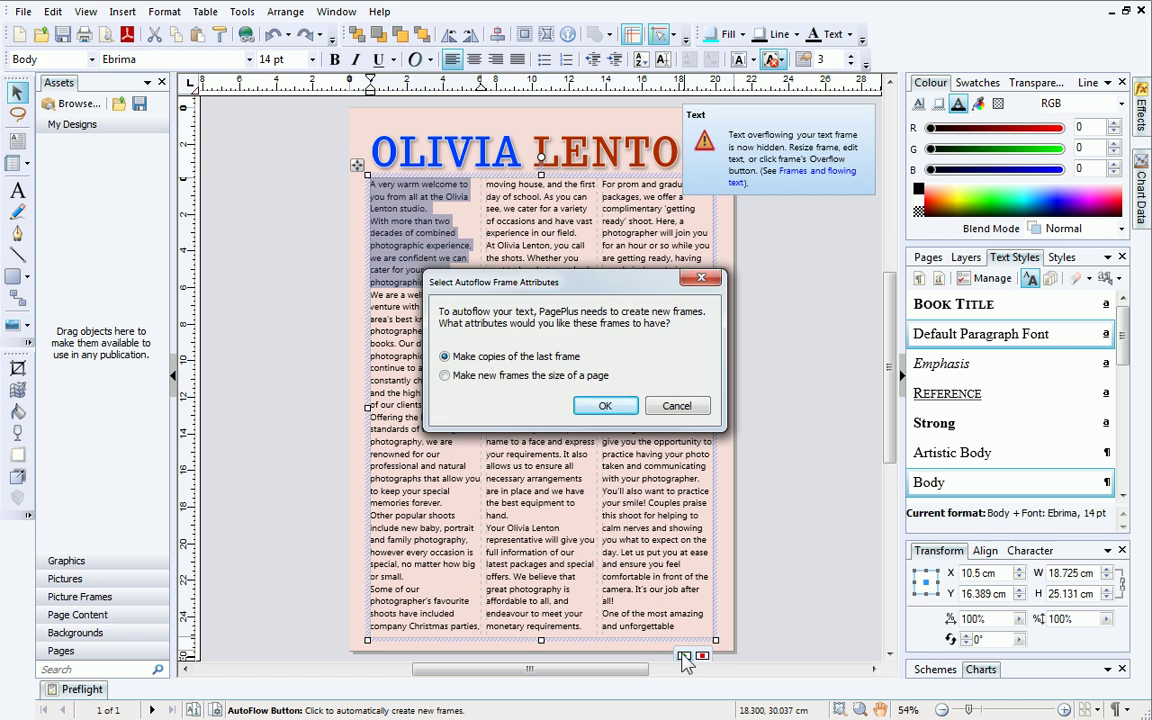
left_click(677, 408)
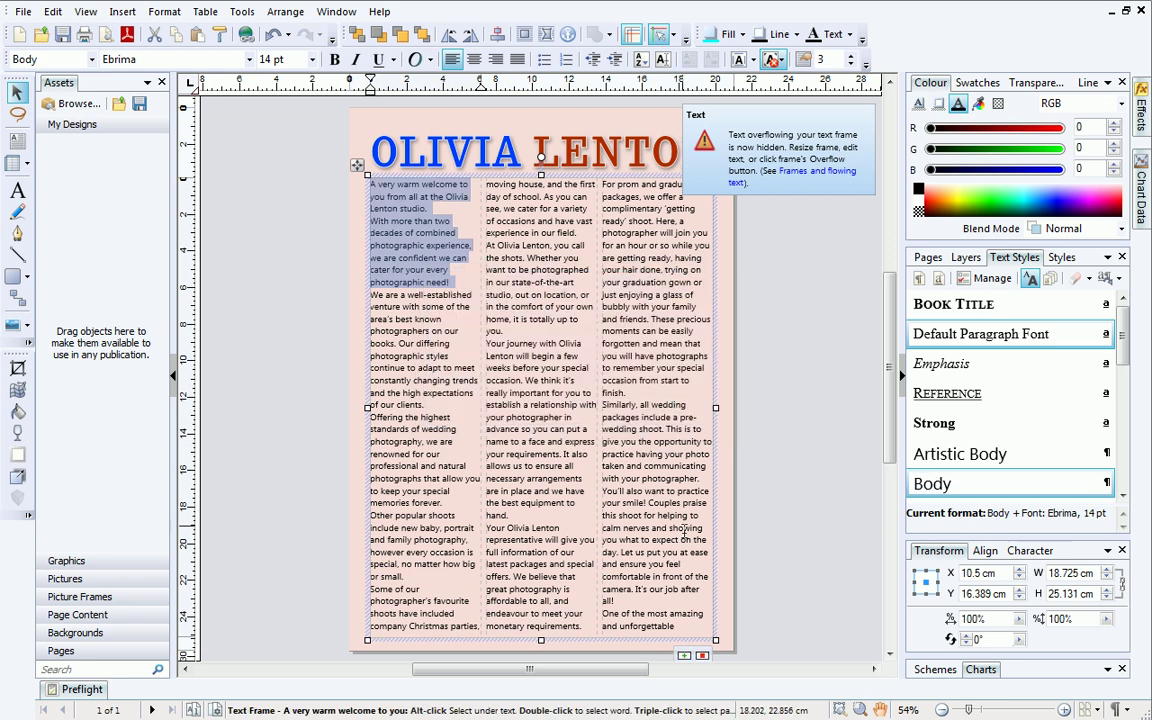
left_click(703, 656)
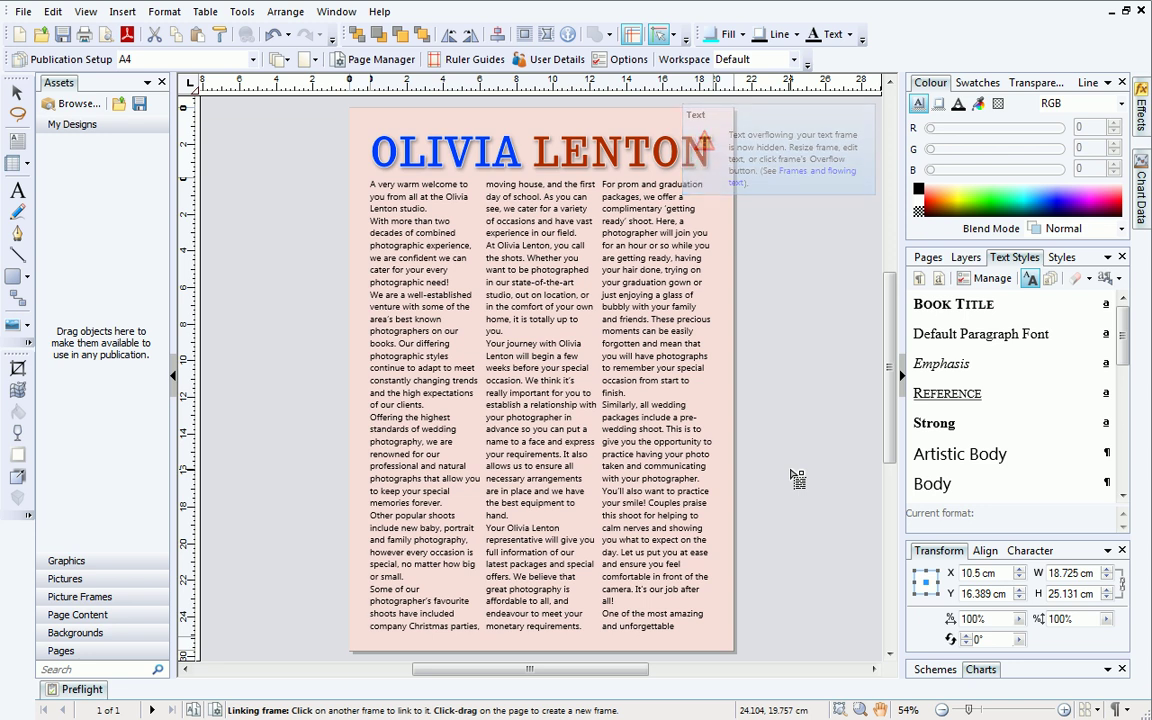
Add page 2, flow the overflow text into a shorter frame there, then return to page 1
left_click(927, 258)
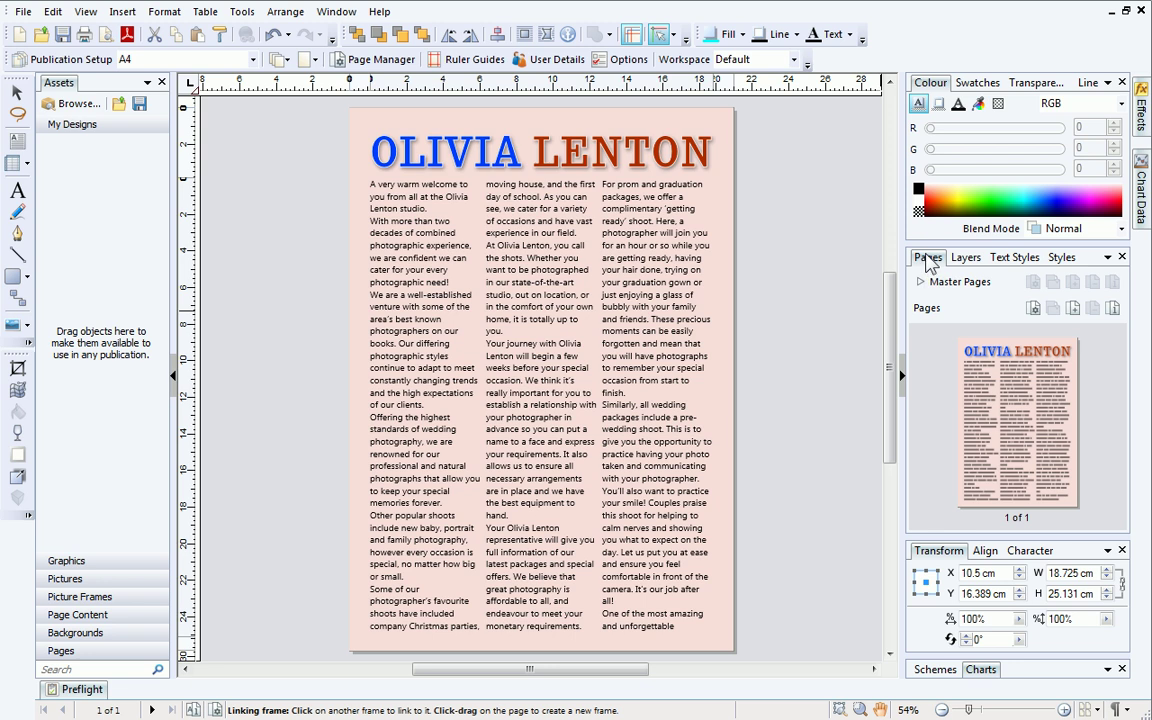
left_click(1075, 311)
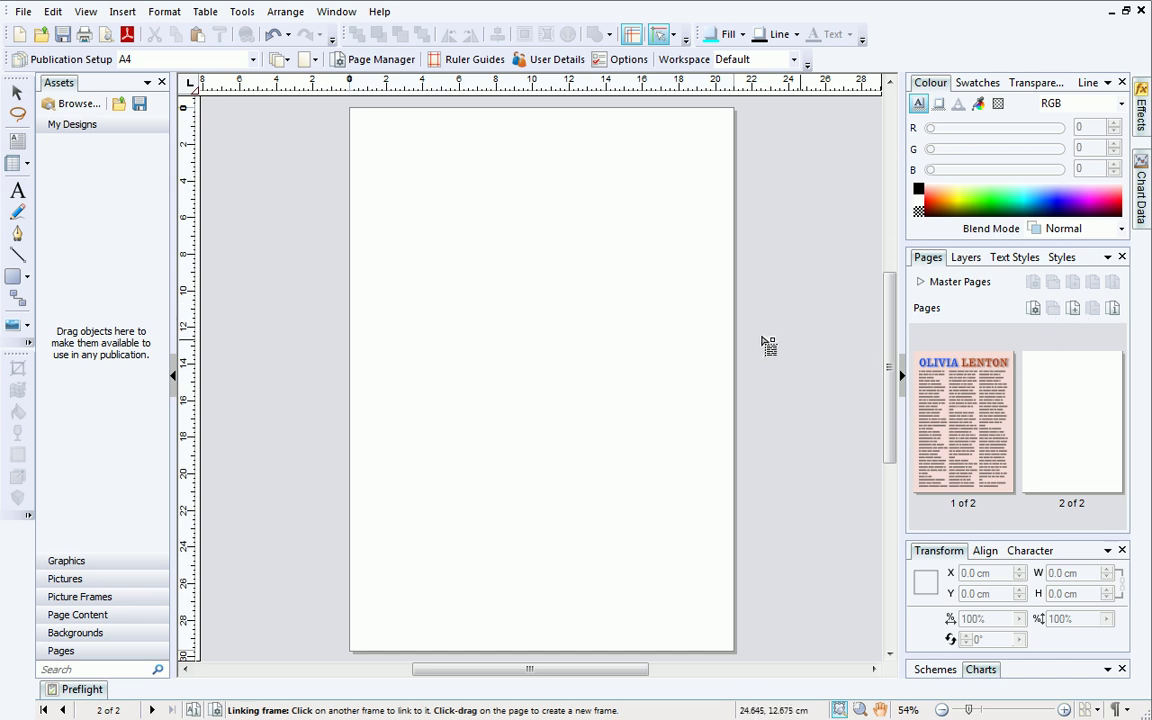
left_click(373, 133)
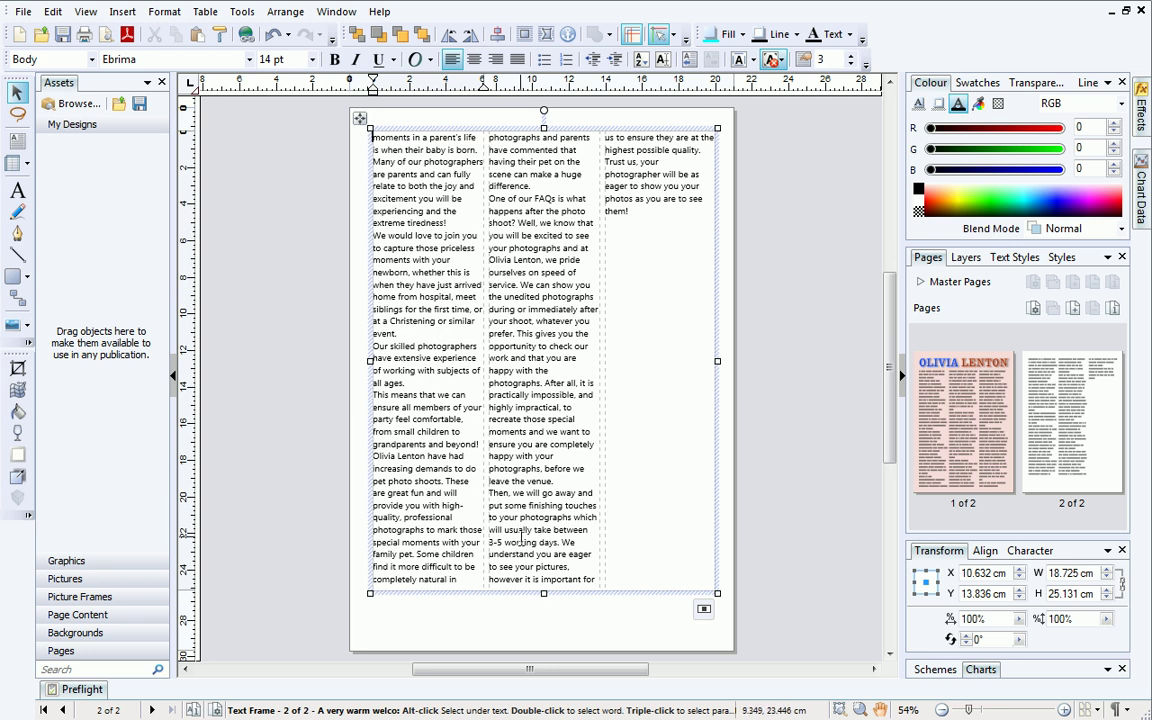
left_click_drag(543, 593, 543, 480)
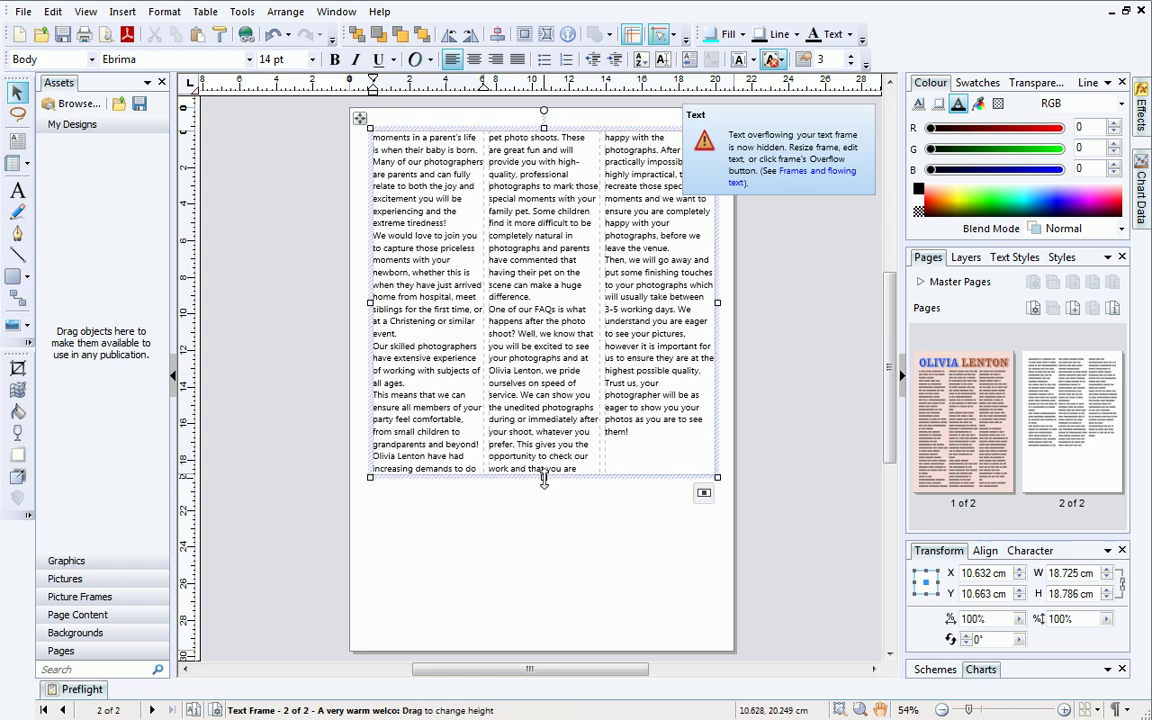
double_click(948, 460)
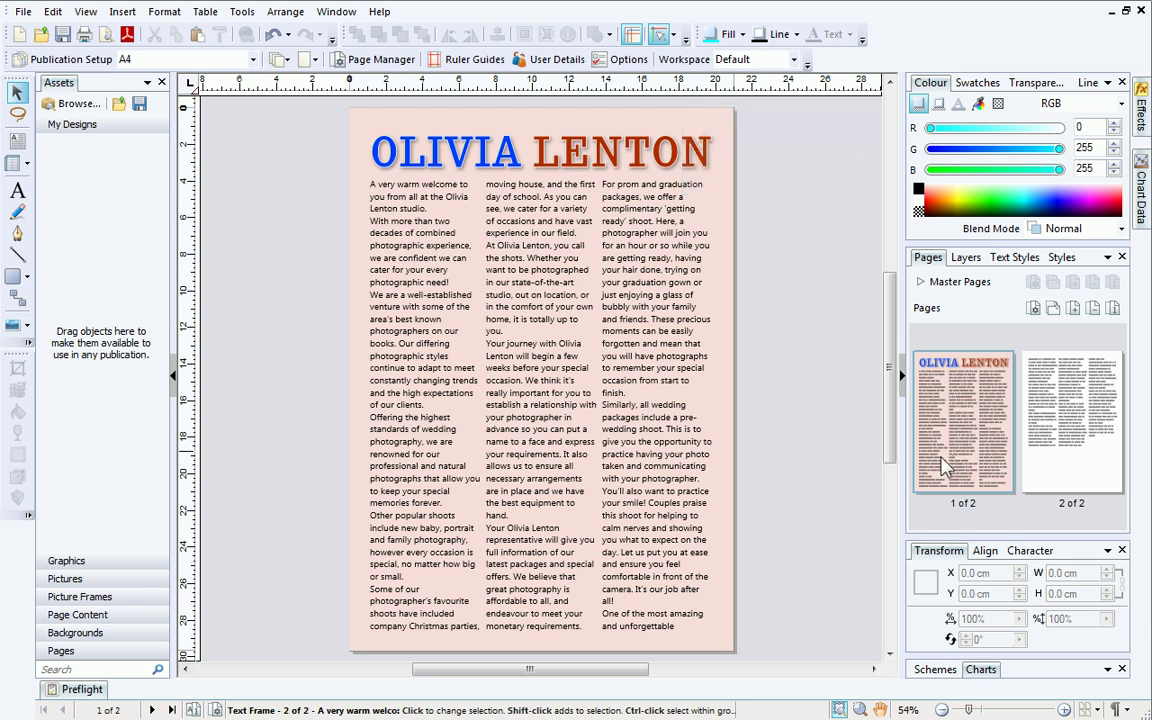
Add an empty paragraph after 'of our clients.' and import the picture 060604n0017.JPG
left_click(461, 402)
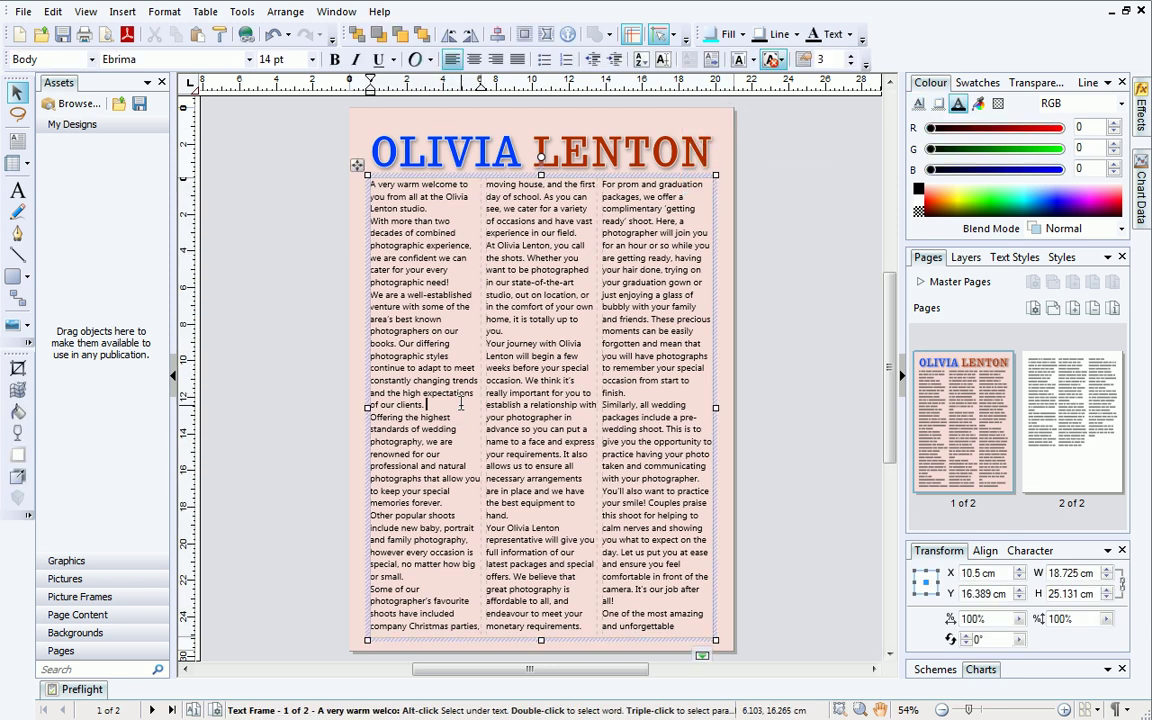
key("Return")
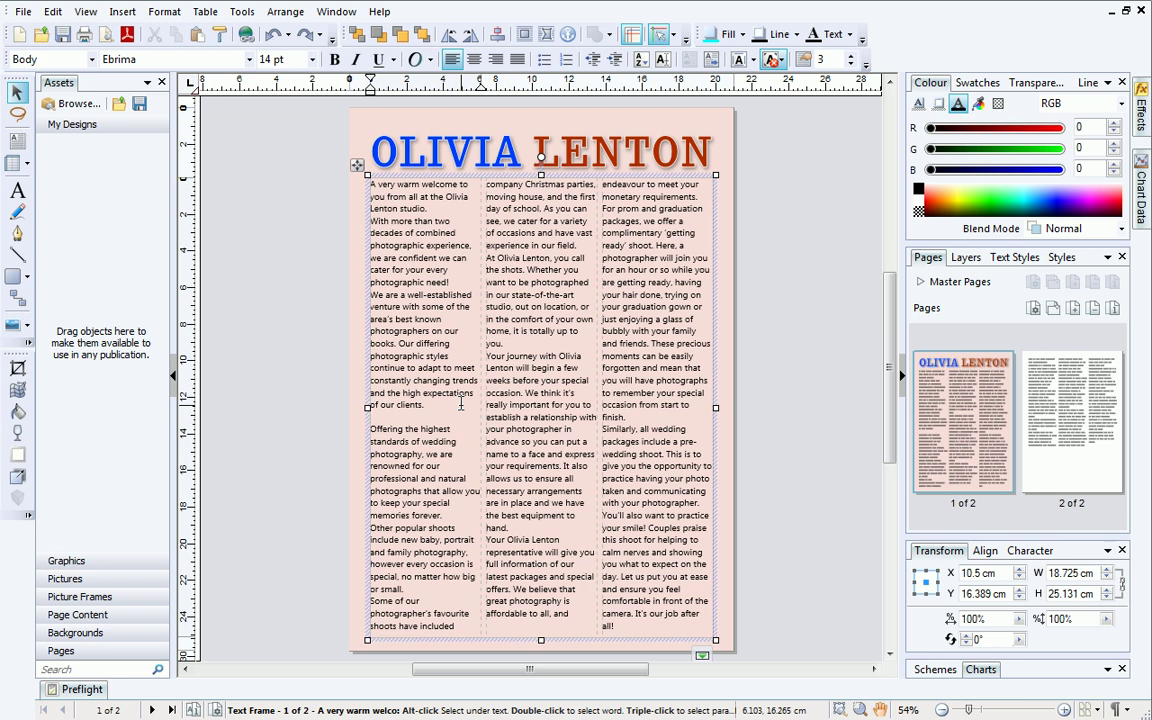
left_click(27, 326)
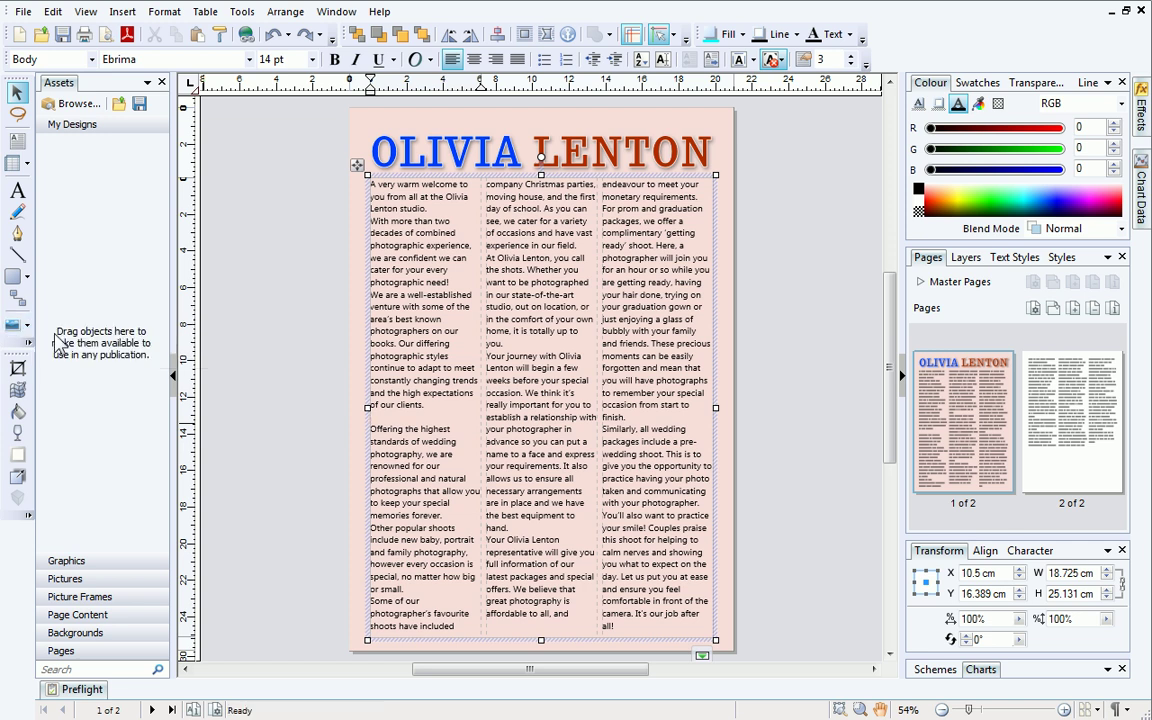
left_click(57, 343)
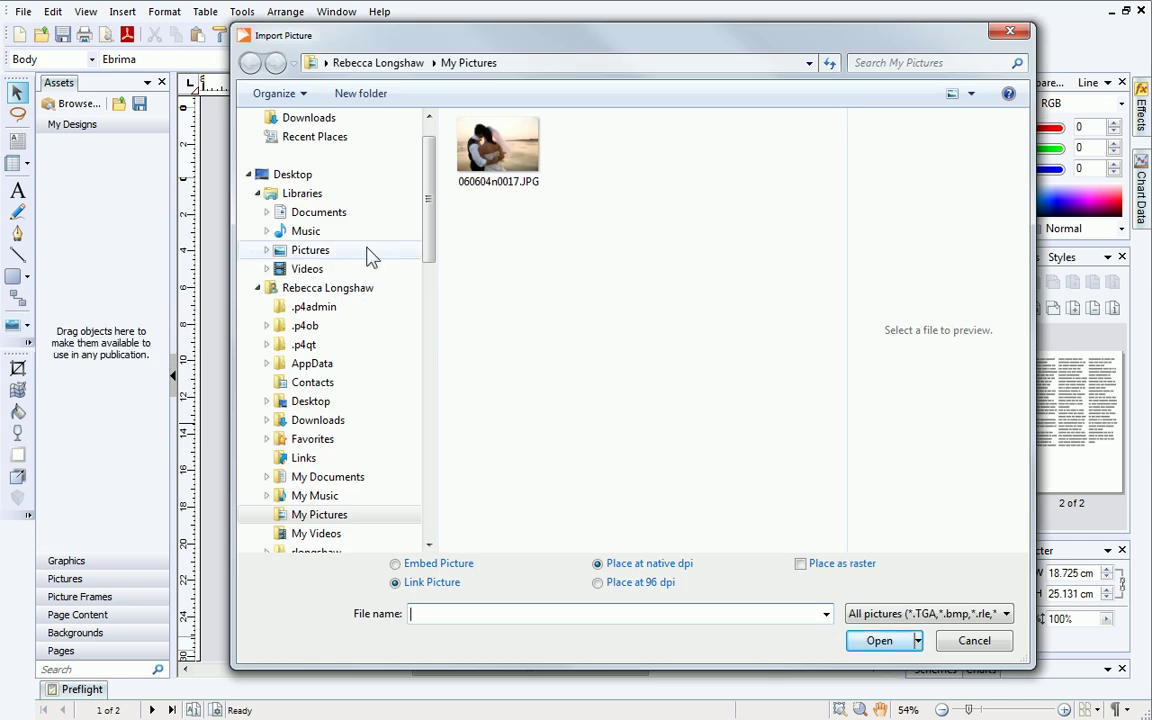
left_click(507, 145)
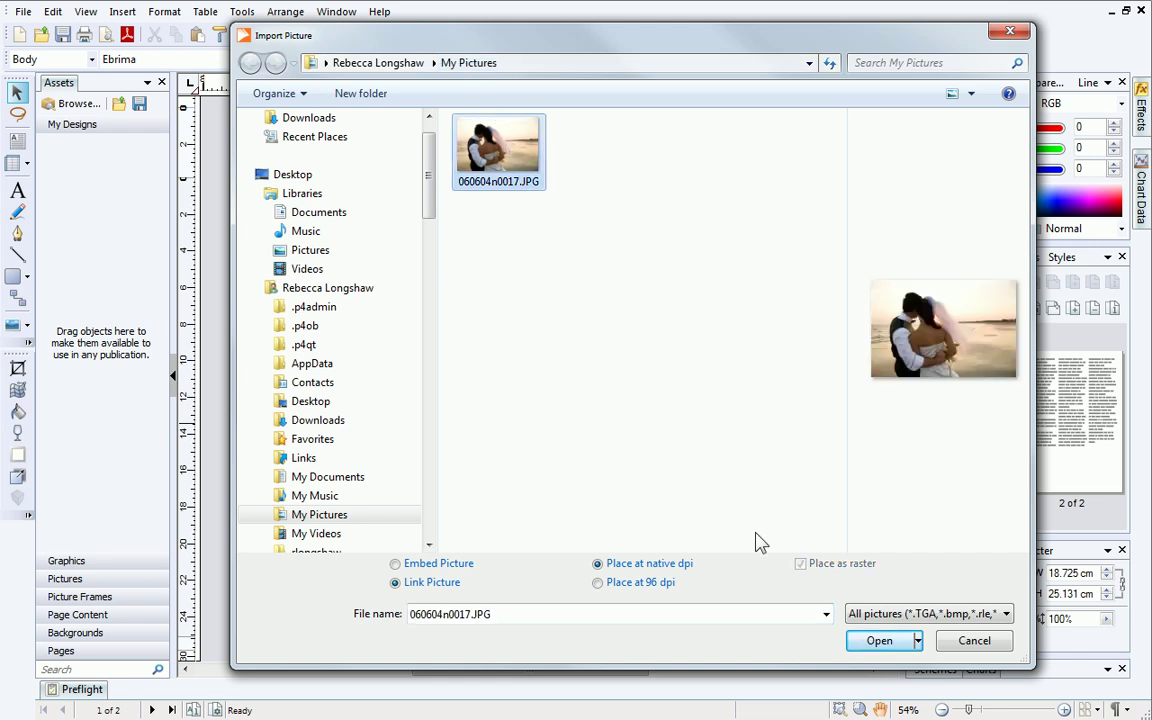
left_click(877, 641)
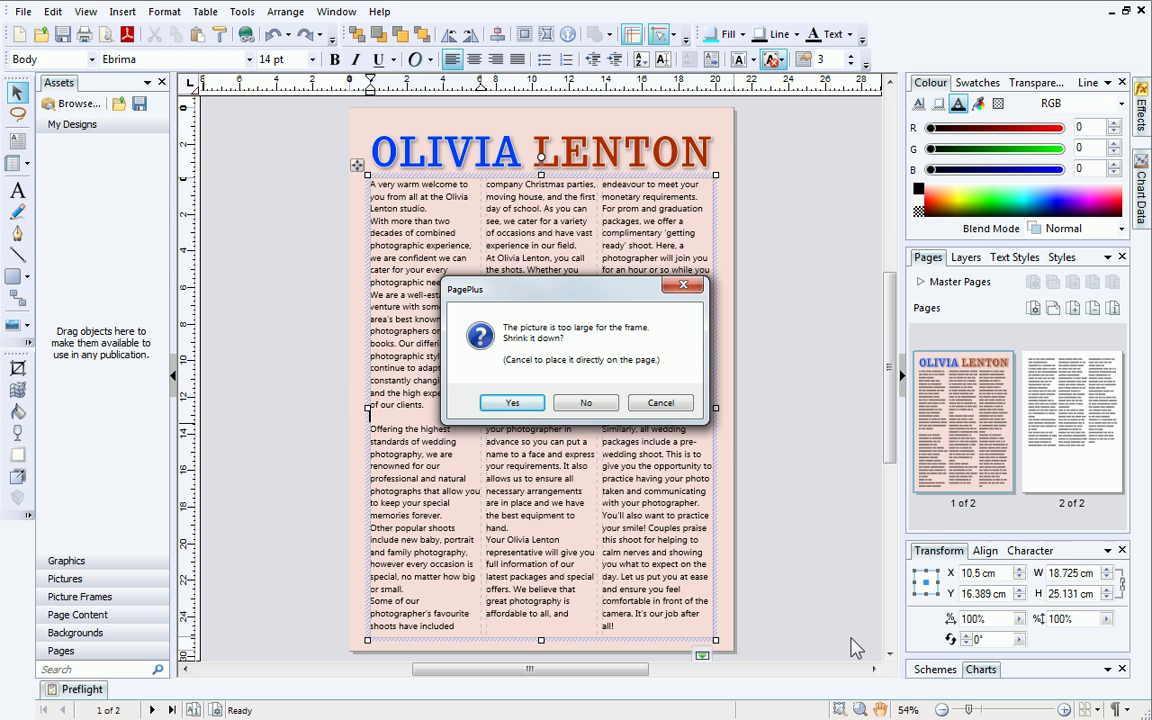
Shrink the wedding photo to fit, move it lower in the left column, and deselect it
left_click(512, 403)
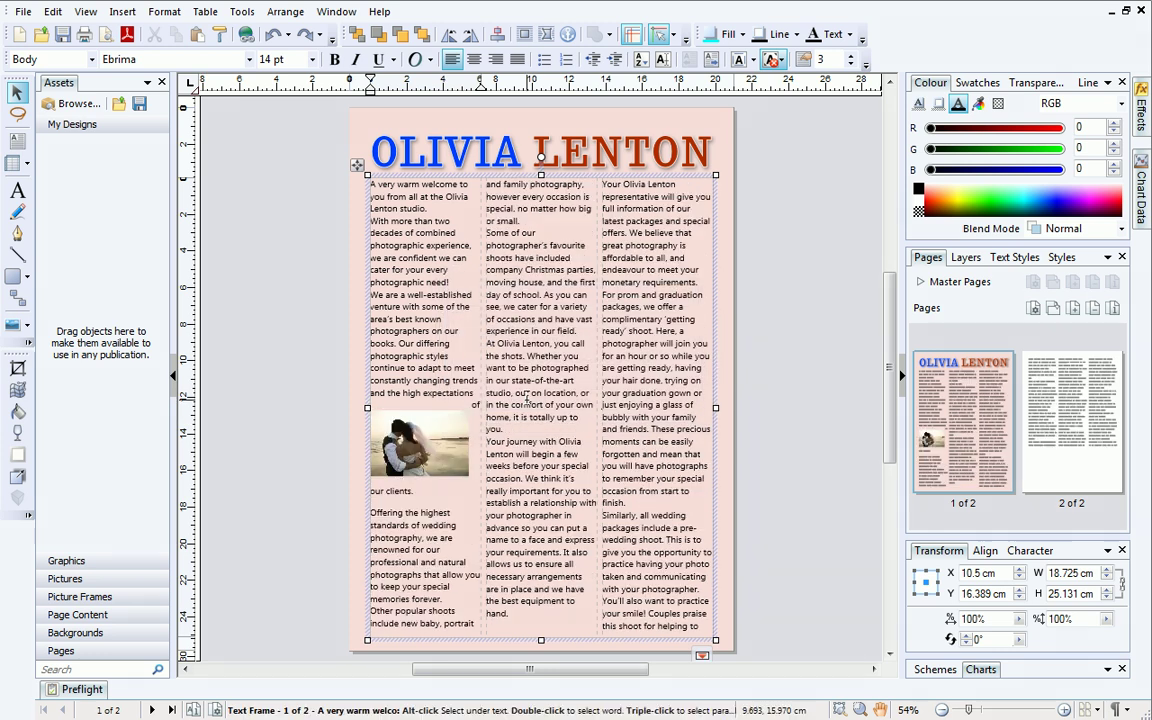
left_click(458, 441)
mouse_move(456, 441)
left_mouse_down()
mouse_move(445, 428)
mouse_move(456, 455)
left_mouse_up()
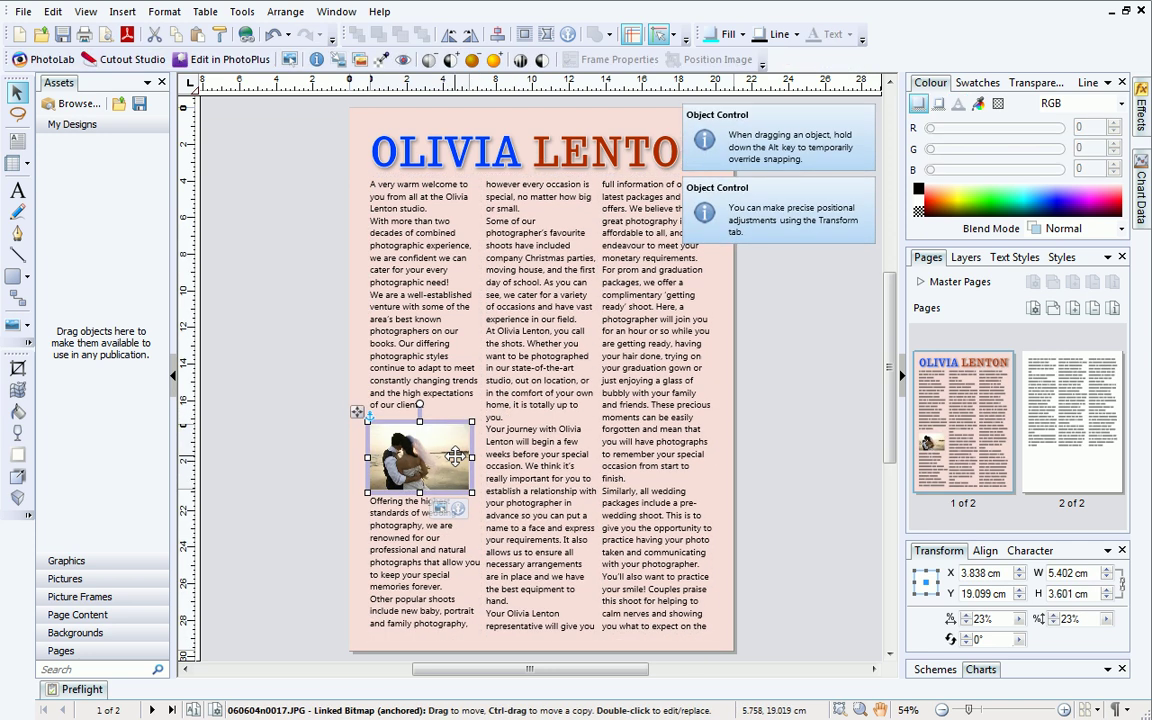
left_click(794, 577)
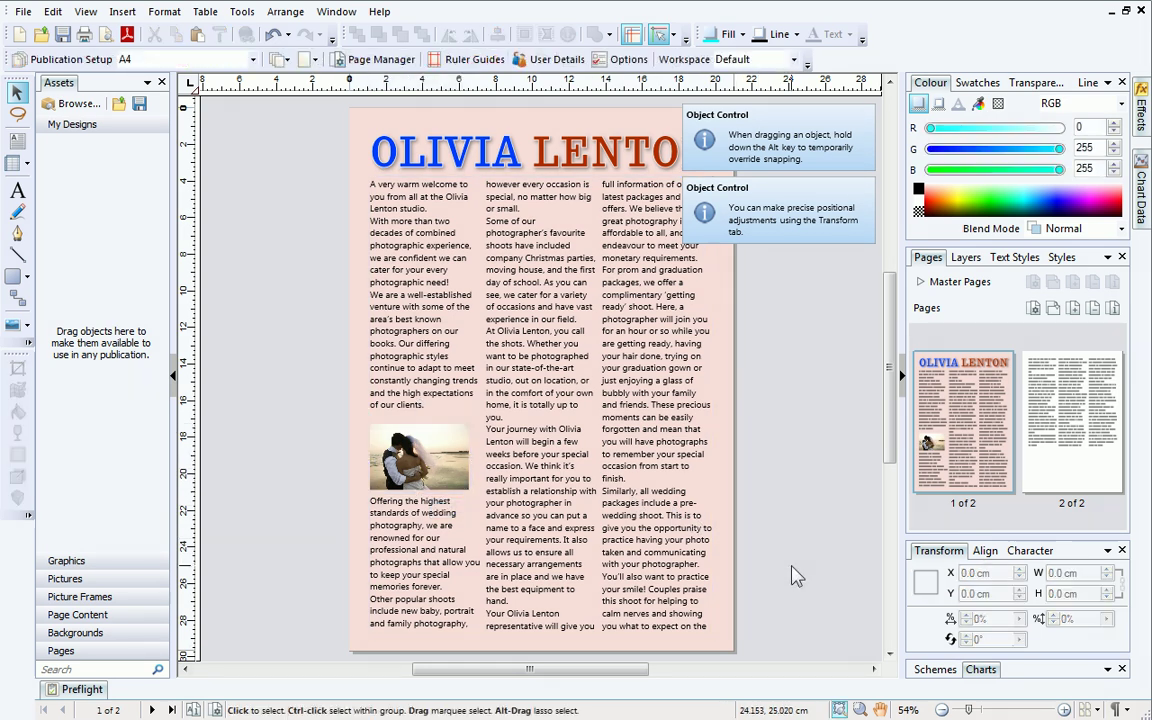